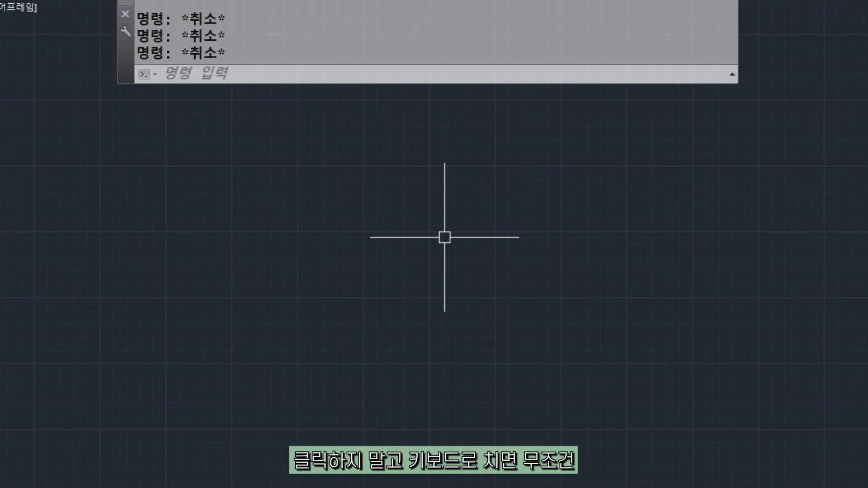
pyautogui.write('sdlfjslfalsdfjals;dfjl;a')
pyautogui.press('BackSpace')
pyautogui.press('BackSpace')
pyautogui.press('BackSpace')
pyautogui.press('BackSpace')
pyautogui.press('BackSpace')
pyautogui.press('BackSpace')
pyautogui.press('BackSpace')
pyautogui.press('BackSpace')
pyautogui.press('BackSpace')
pyautogui.press('BackSpace')
pyautogui.press('BackSpace')
pyautogui.press('BackSpace')
pyautogui.press('BackSpace')
pyautogui.press('BackSpace')
pyautogui.press('BackSpace')
pyautogui.press('BackSpace')
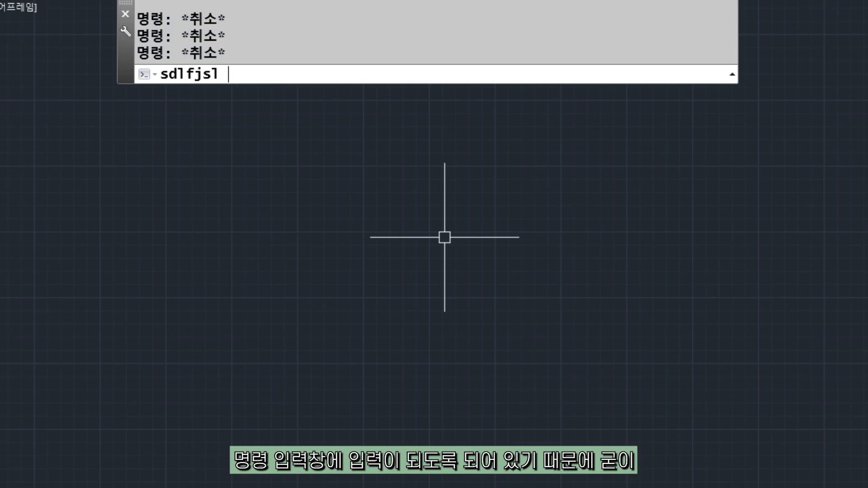
pyautogui.press('BackSpace')
pyautogui.press('BackSpace')
pyautogui.press('BackSpace')
pyautogui.press('BackSpace')
pyautogui.press('BackSpace')
pyautogui.press('BackSpace')
pyautogui.press('BackSpace')
pyautogui.press('BackSpace')
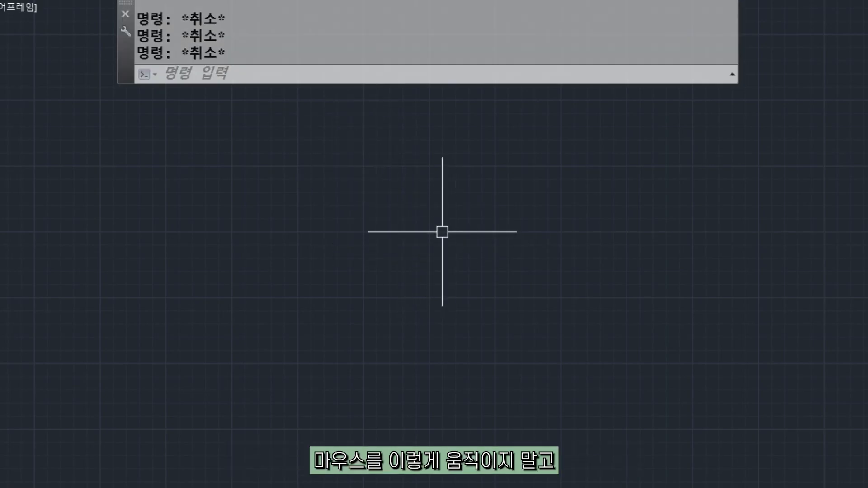
# Step: Start the LINE command using its one-letter alias L instead of the full command name
pyautogui.write('line')
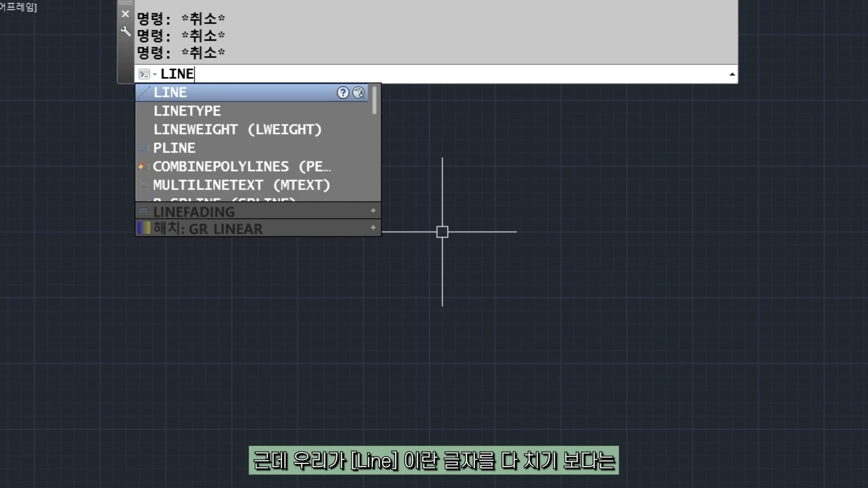
pyautogui.press('BackSpace')
pyautogui.press('BackSpace')
pyautogui.press('BackSpace')
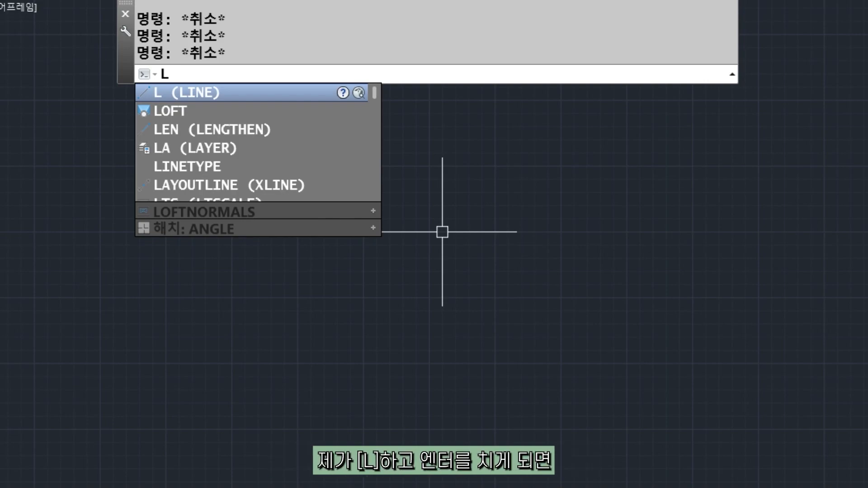
pyautogui.press('Return')
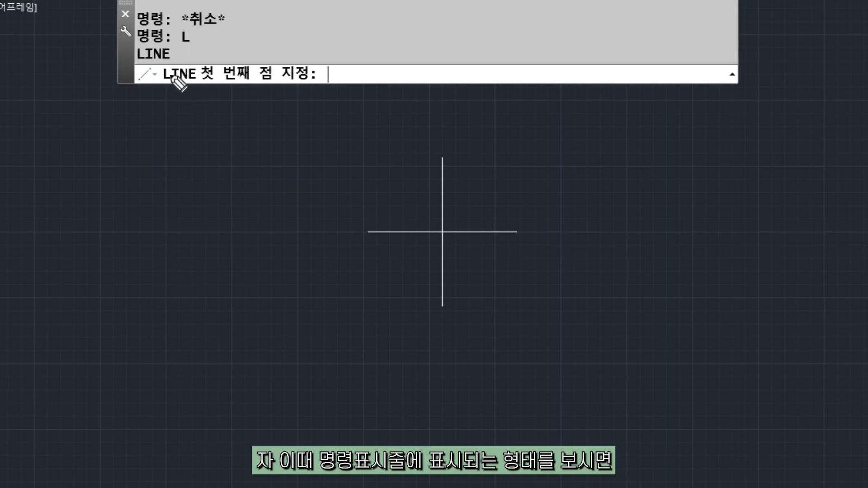
pyautogui.moveTo(196, 57)
pyautogui.mouseDown()
pyautogui.moveTo(186, 33)
pyautogui.moveTo(136, 65)
pyautogui.moveTo(173, 62)
pyautogui.mouseUp()
pyautogui.moveTo(161, 95)
pyautogui.mouseDown()
pyautogui.moveTo(194, 90)
pyautogui.moveTo(159, 73)
pyautogui.moveTo(193, 90)
pyautogui.moveTo(196, 65)
pyautogui.moveTo(193, 91)
pyautogui.moveTo(171, 88)
pyautogui.moveTo(193, 101)
pyautogui.mouseUp()
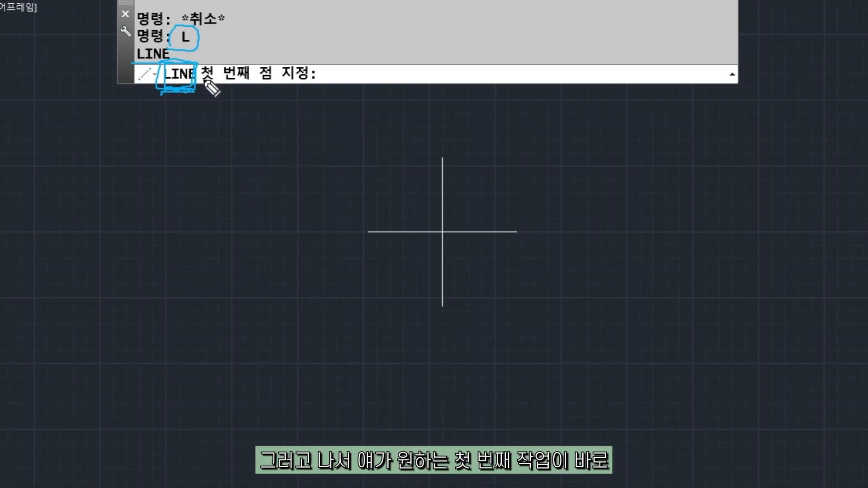
pyautogui.moveTo(198, 88); pyautogui.dragTo(307, 87)
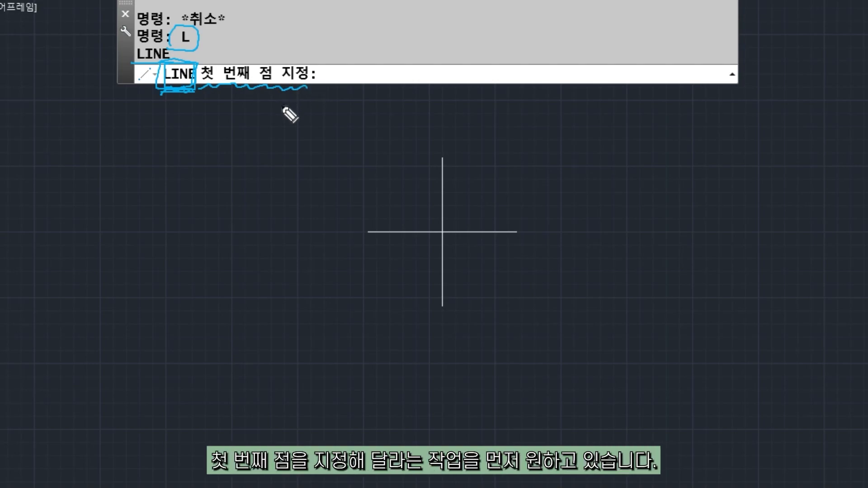
pyautogui.moveTo(206, 96)
pyautogui.mouseDown()
pyautogui.moveTo(273, 91)
pyautogui.moveTo(261, 88)
pyautogui.mouseUp()
pyautogui.press('e')
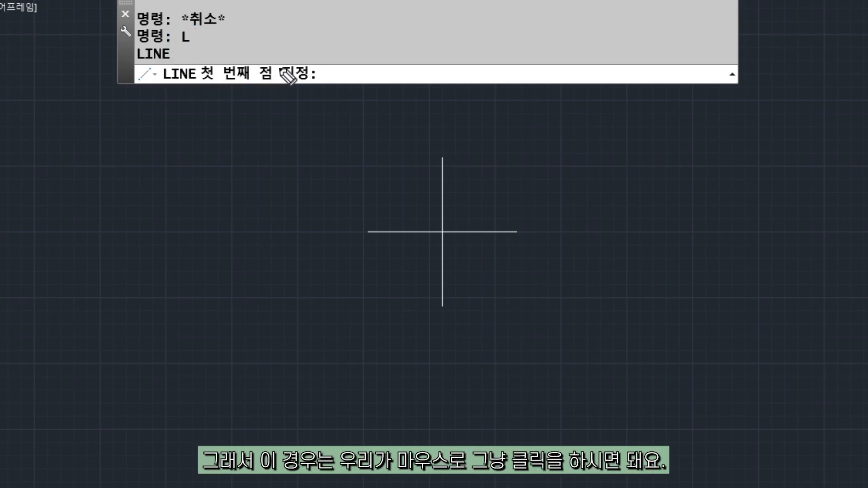
pyautogui.press('Escape')
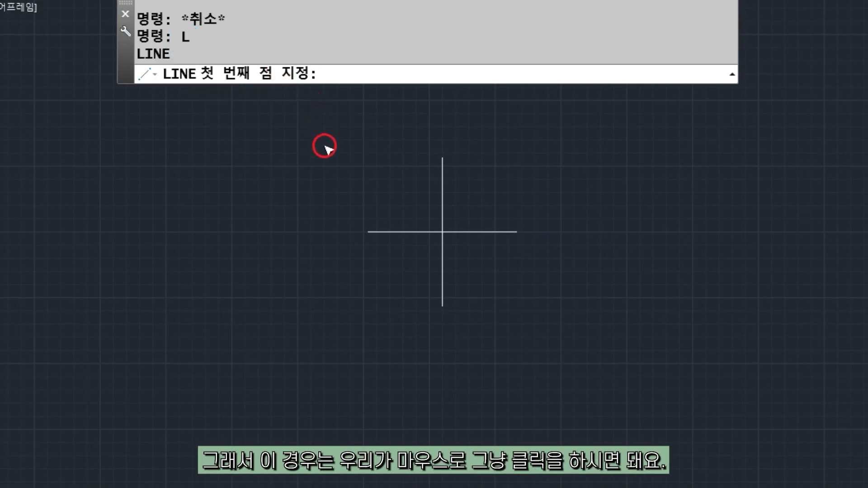
# Step: Draw a continuous zigzag of seven connected line segments at freely chosen points and finish the line
pyautogui.click(257, 221)
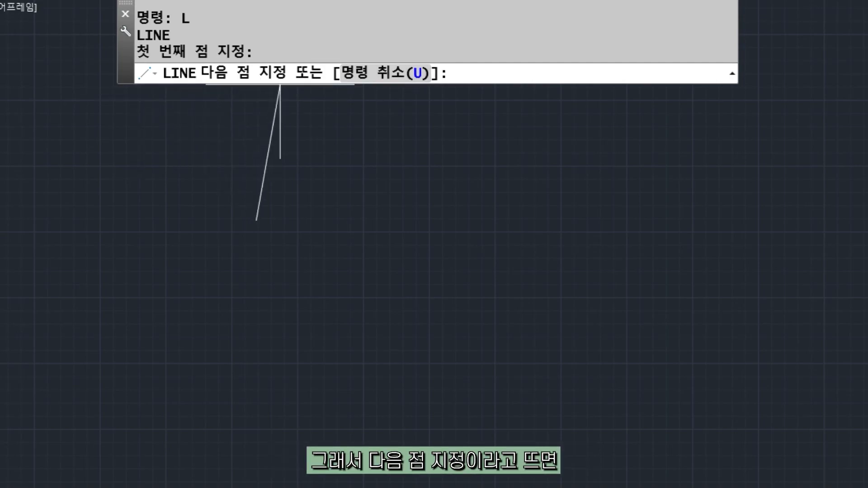
pyautogui.click(513, 351)
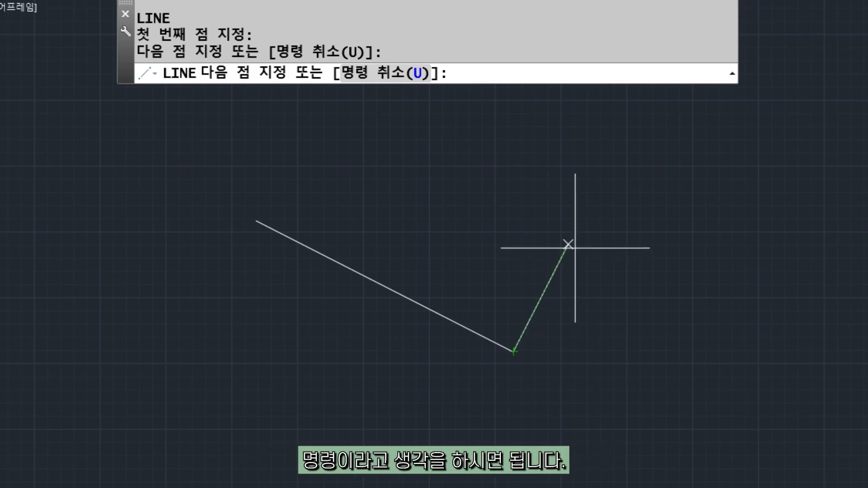
pyautogui.click(353, 188)
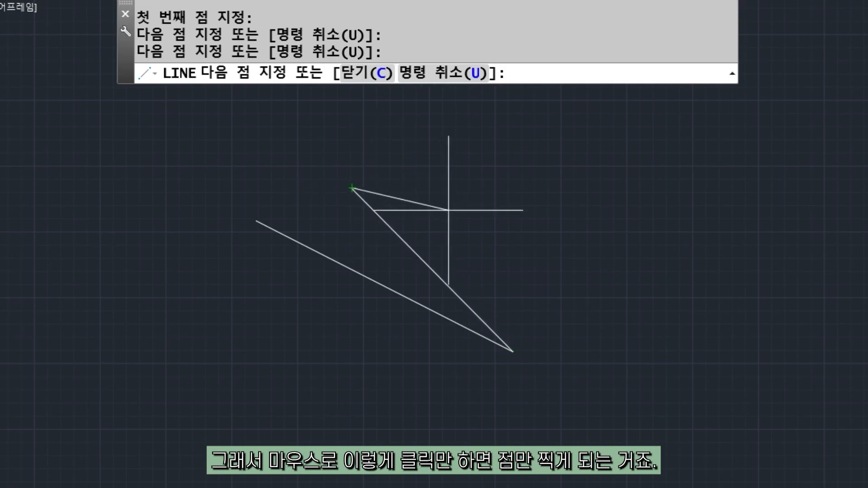
pyautogui.click(543, 285)
pyautogui.click(399, 162)
pyautogui.click(582, 242)
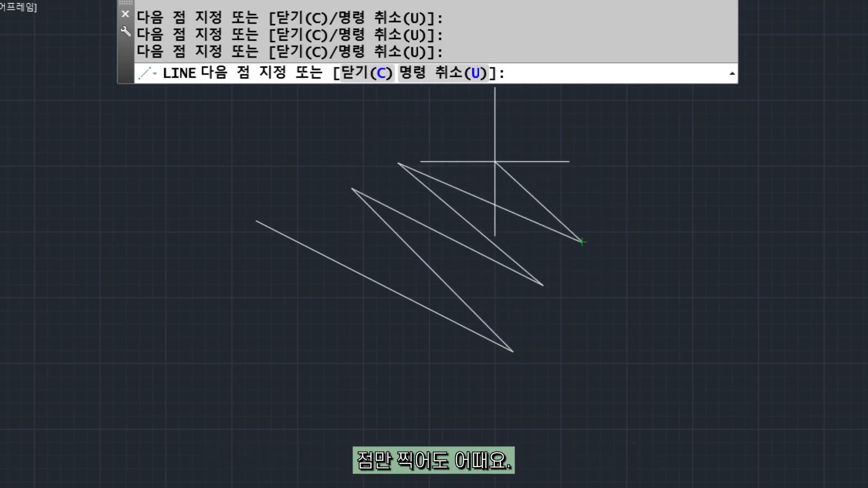
pyautogui.click(434, 141)
pyautogui.click(613, 203)
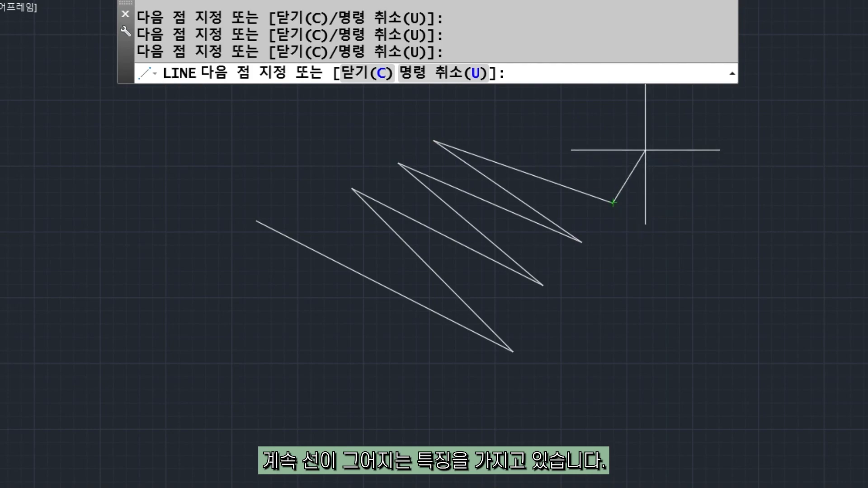
pyautogui.press('Return')
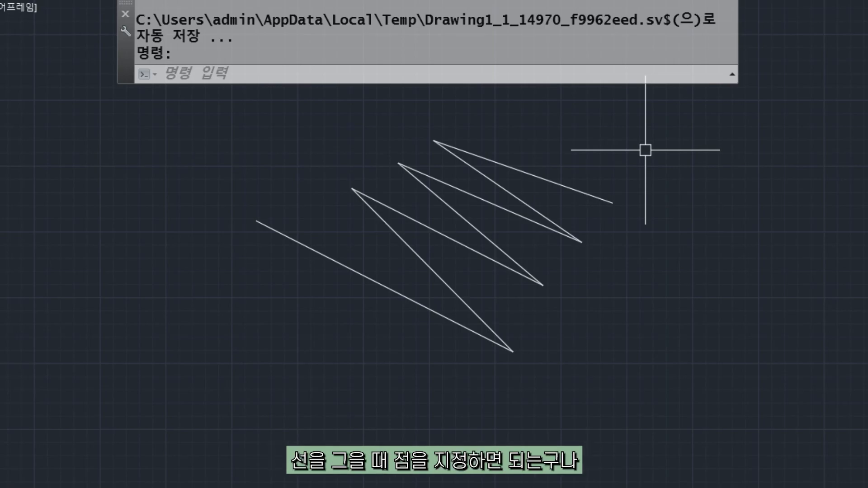
# Step: Select the whole zigzag with a window selection and erase it
pyautogui.click(192, 120)
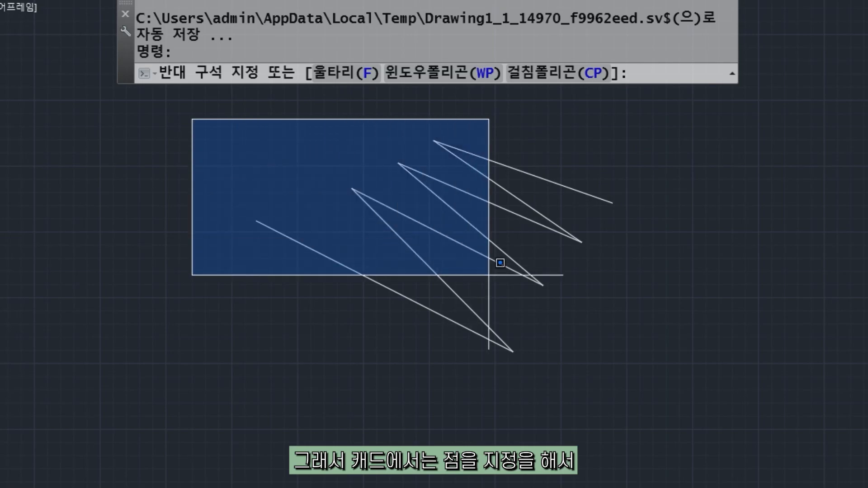
pyautogui.click(639, 405)
pyautogui.press('Delete')
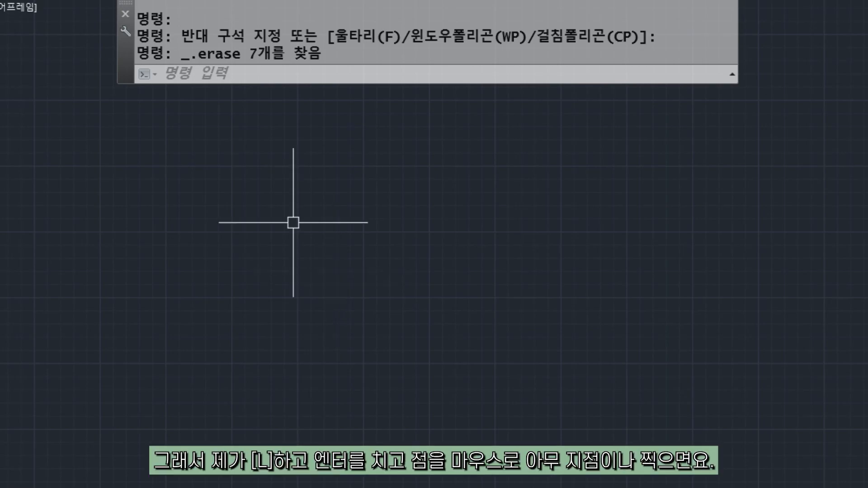
# Step: Begin a new line at a free point near the middle of the drawing area and turn on Ortho mode
pyautogui.write('l')
pyautogui.press('Return')
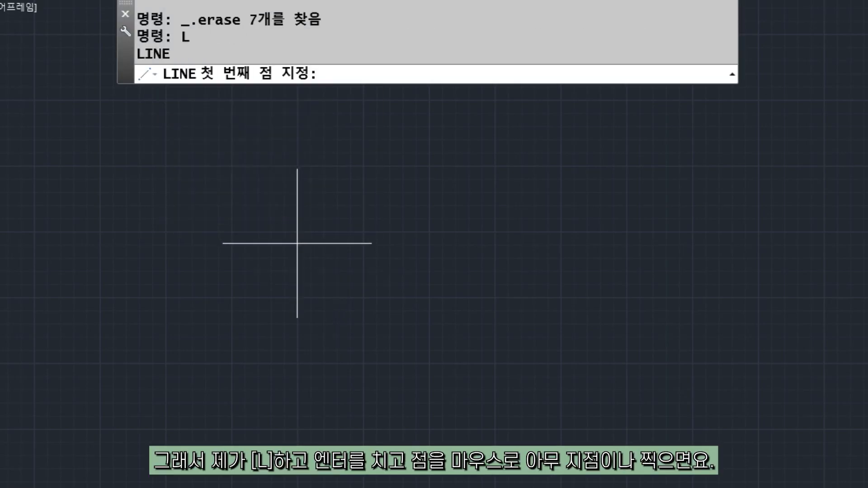
pyautogui.click(424, 318)
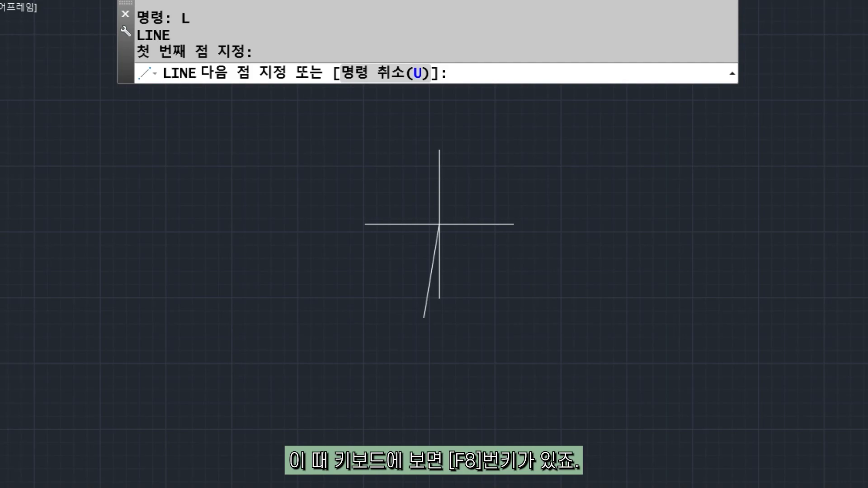
pyautogui.press('F8')
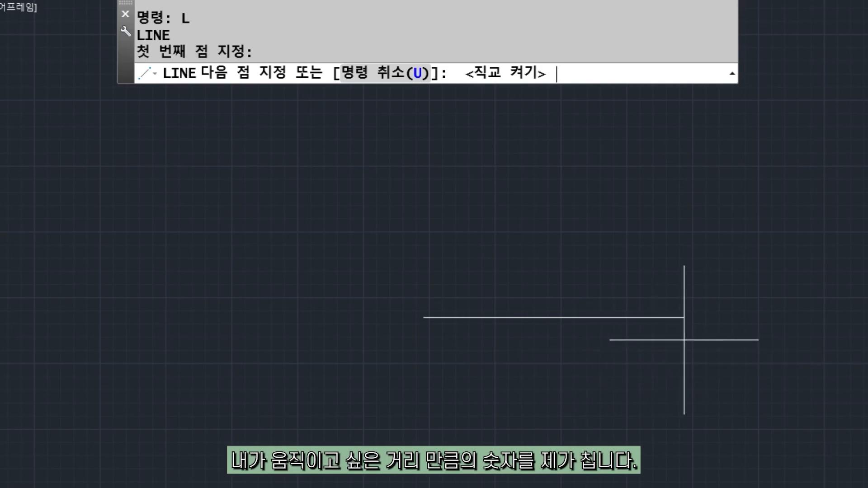
# Step: Draw connected segments 200 to the right, 300 up and 100 to the left, and finish the line
pyautogui.write('200')
pyautogui.press('Return')
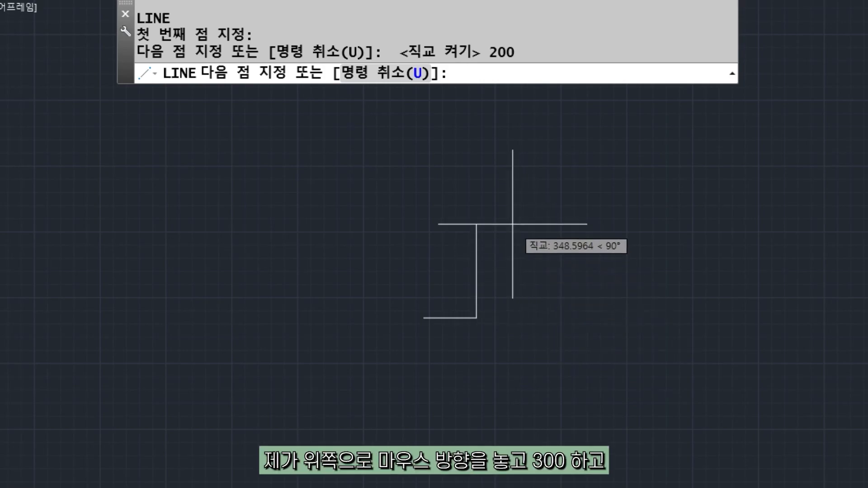
pyautogui.write('300')
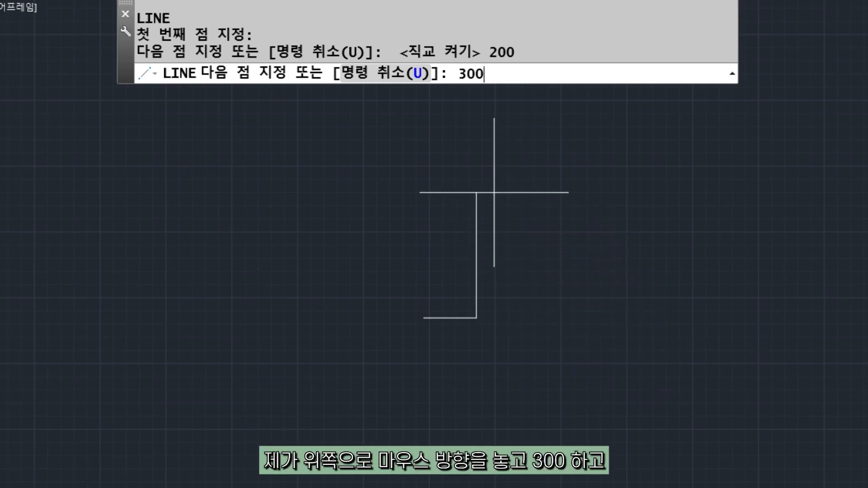
pyautogui.press('Return')
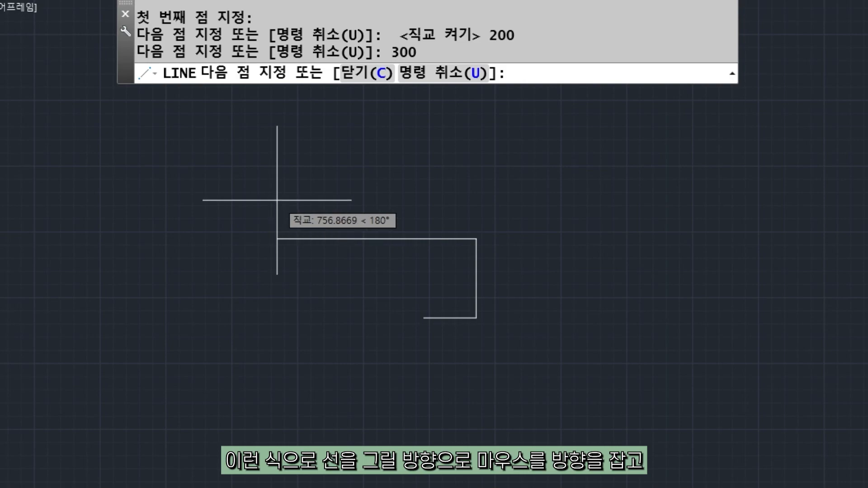
pyautogui.write('100')
pyautogui.press('Return')
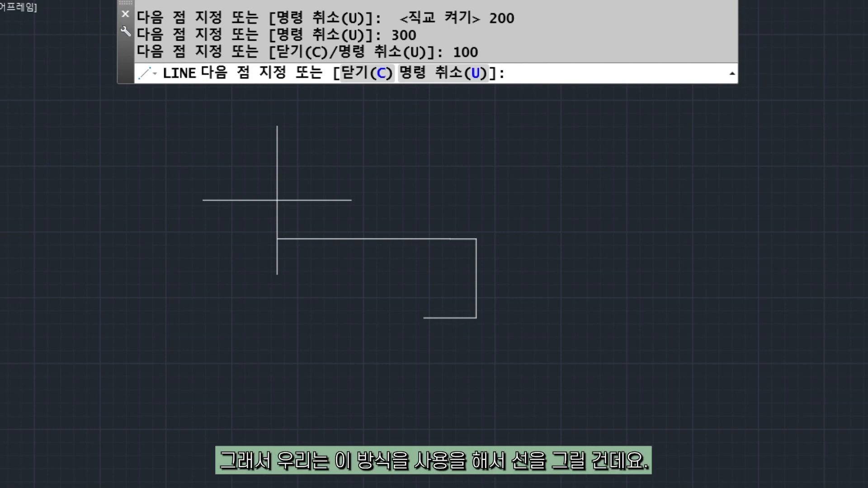
pyautogui.press('Return')
# Step: Select the three practice segments with a window selection and erase them
pyautogui.click(379, 188)
pyautogui.click(520, 361)
pyautogui.press('Delete')
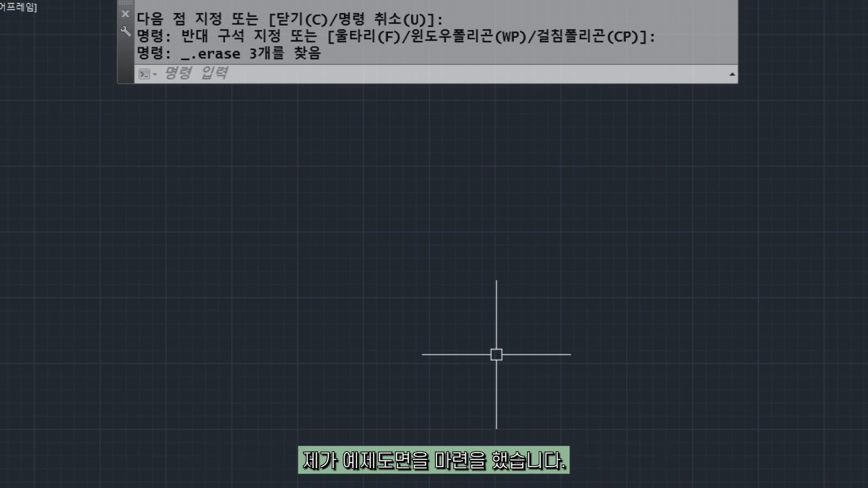
# Step: Check the rectangular spiral example drawing and draw its first bottom segment 120 to the right from a lower-left start point
pyautogui.hotkey('alt', 'Tab')
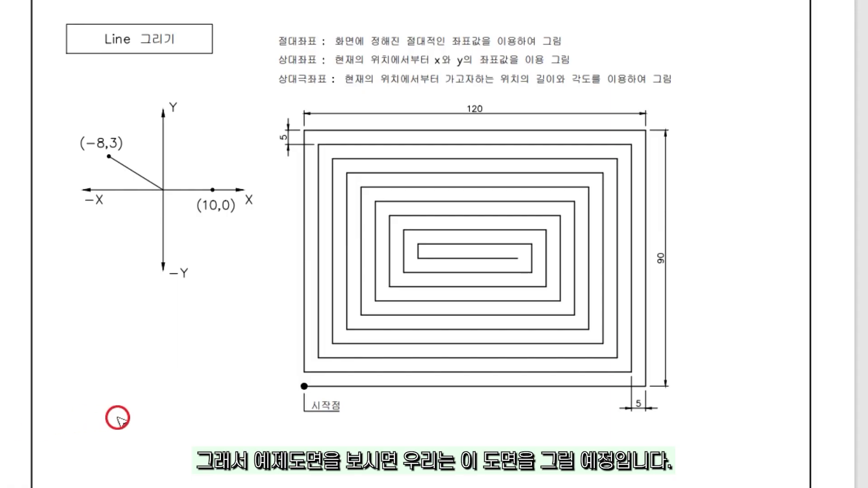
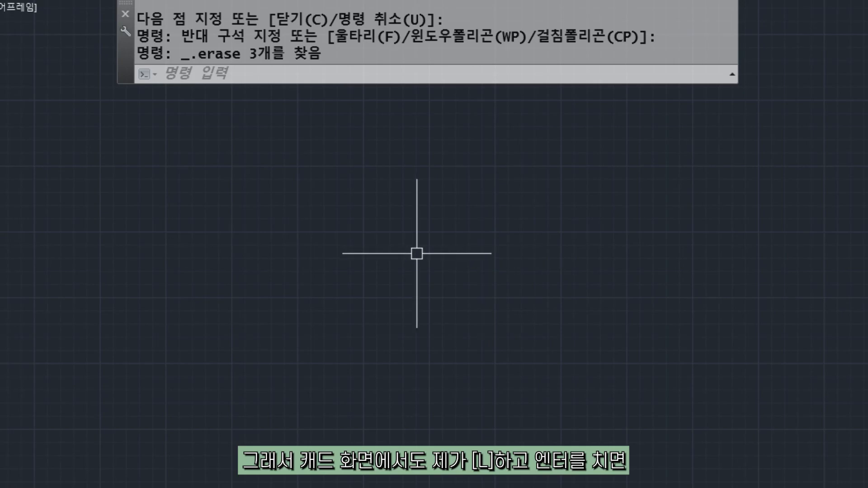
pyautogui.write('l')
pyautogui.press('Return')
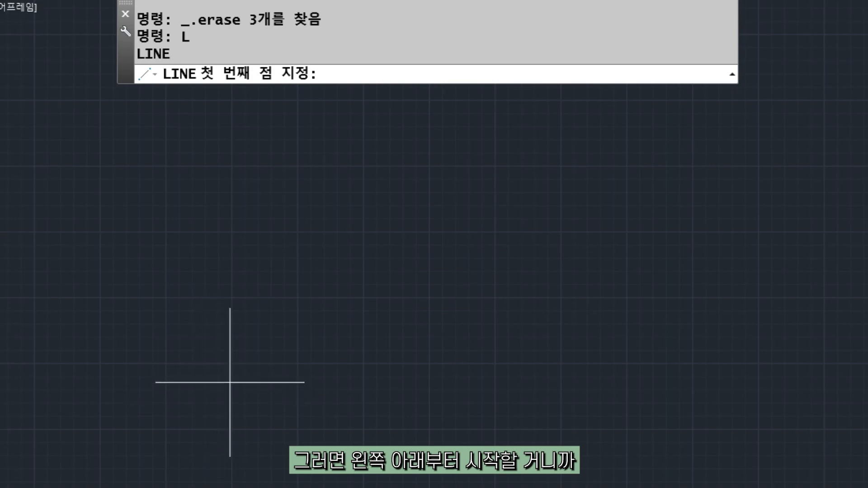
pyautogui.click(209, 413)
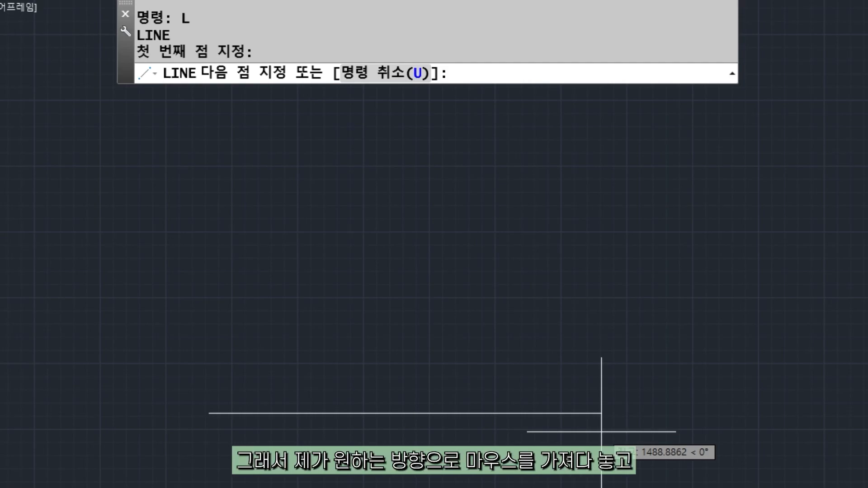
pyautogui.write('120')
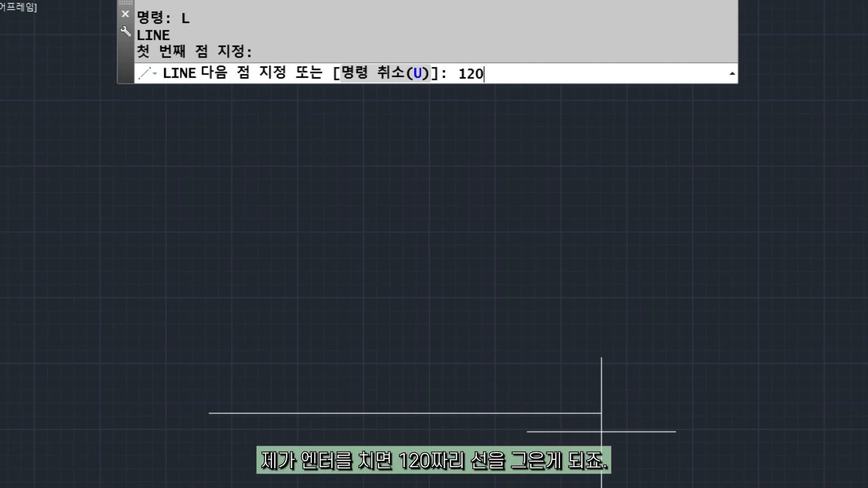
pyautogui.press('Return')
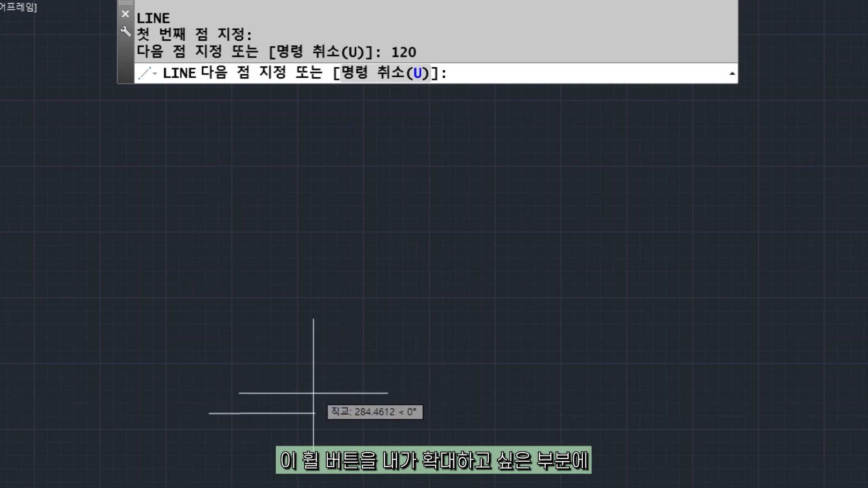
# Step: Zoom in and out around the 120-long segment to view it at different magnifications
pyautogui.scroll(2, 233, 403)
pyautogui.scroll(6, 233, 431)
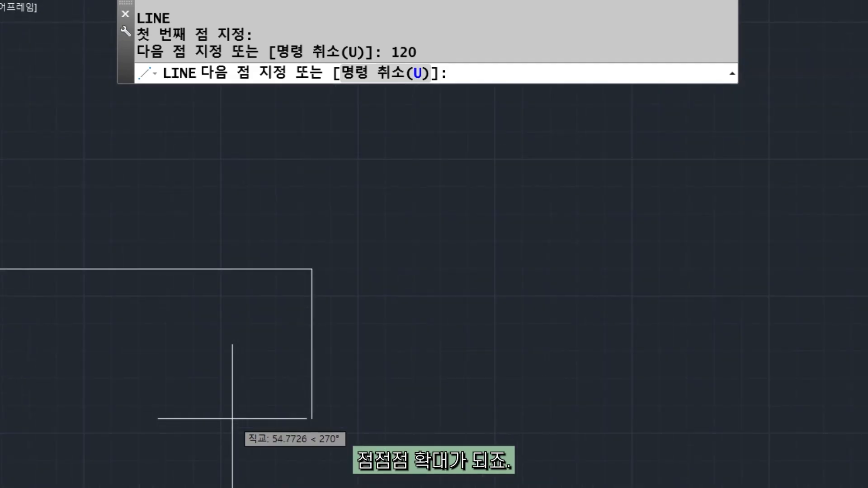
pyautogui.scroll(-8, 233, 419)
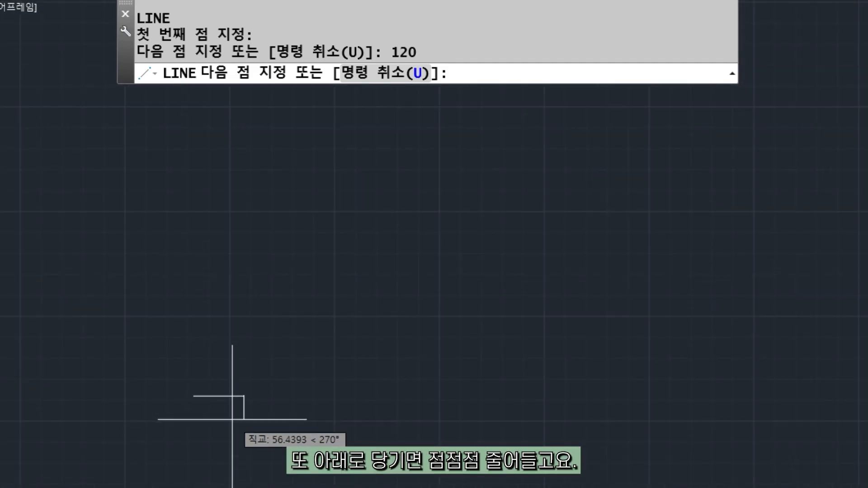
pyautogui.scroll(4, 233, 419)
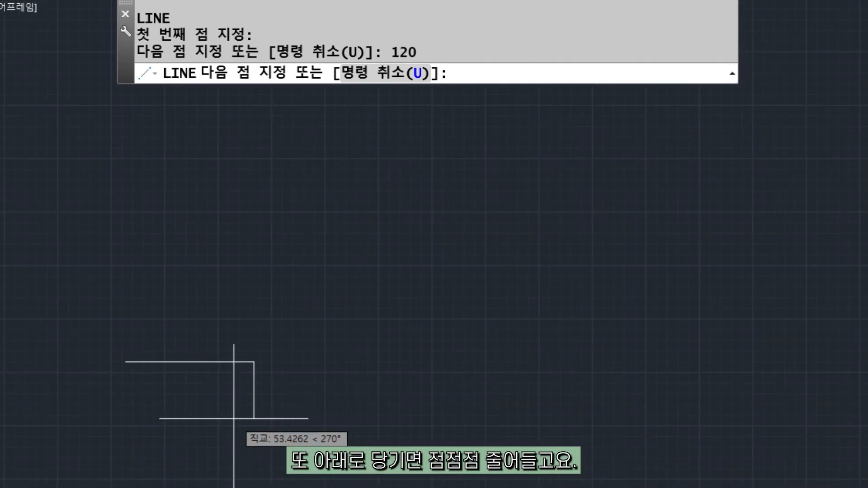
pyautogui.scroll(-2, 233, 419)
pyautogui.scroll(2, 234, 418)
pyautogui.scroll(2, 235, 418)
pyautogui.scroll(-1, 235, 419)
pyautogui.scroll(1, 234, 419)
pyautogui.scroll(-2, 235, 418)
pyautogui.scroll(2, 234, 419)
pyautogui.scroll(-1, 235, 419)
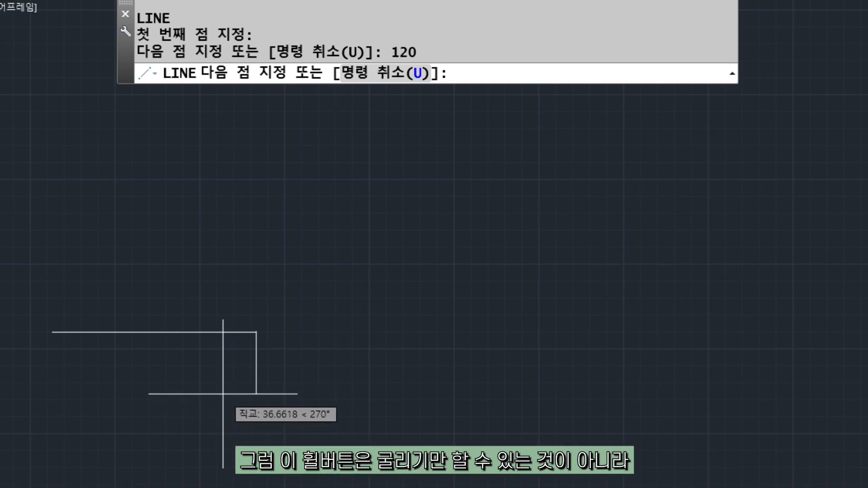
# Step: Continue the spiral from the 120-long bottom segment with segments 90 up and 120 to the left
pyautogui.middleClick(201, 382)
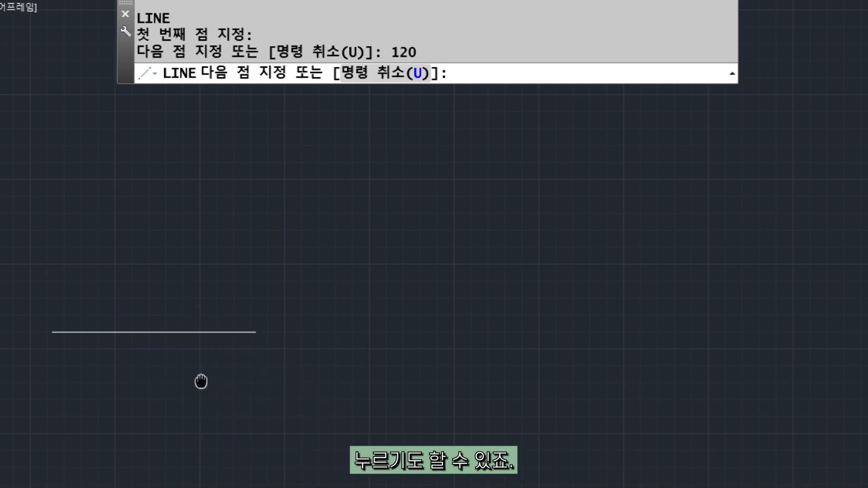
pyautogui.moveTo(201, 382)
pyautogui.mouseDown(button='middle')
pyautogui.moveTo(412, 379)
pyautogui.moveTo(440, 428)
pyautogui.moveTo(429, 462)
pyautogui.moveTo(432, 430)
pyautogui.moveTo(534, 440)
pyautogui.moveTo(385, 464)
pyautogui.moveTo(448, 368)
pyautogui.moveTo(411, 397)
pyautogui.moveTo(448, 458)
pyautogui.moveTo(460, 448)
pyautogui.moveTo(434, 453)
pyautogui.moveTo(451, 465)
pyautogui.mouseUp(button='middle')
pyautogui.scroll(2, 415, 383)
pyautogui.moveTo(621, 331); pyautogui.dragTo(636, 319, button='middle')
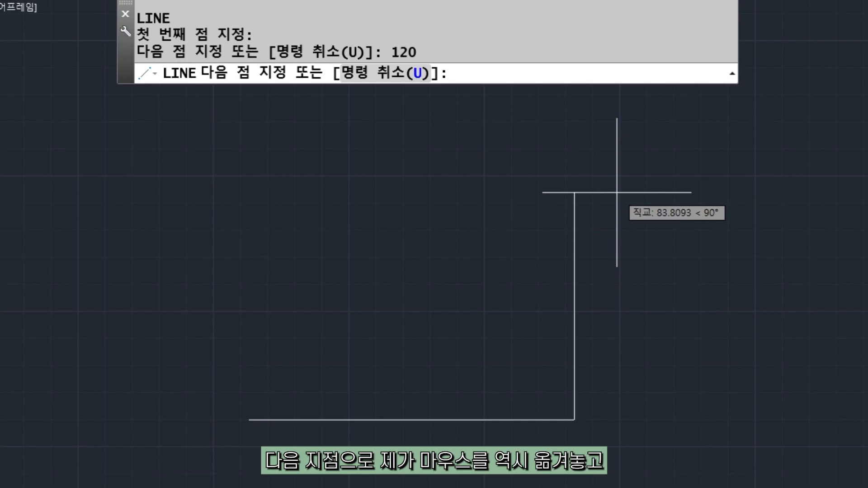
pyautogui.write('90')
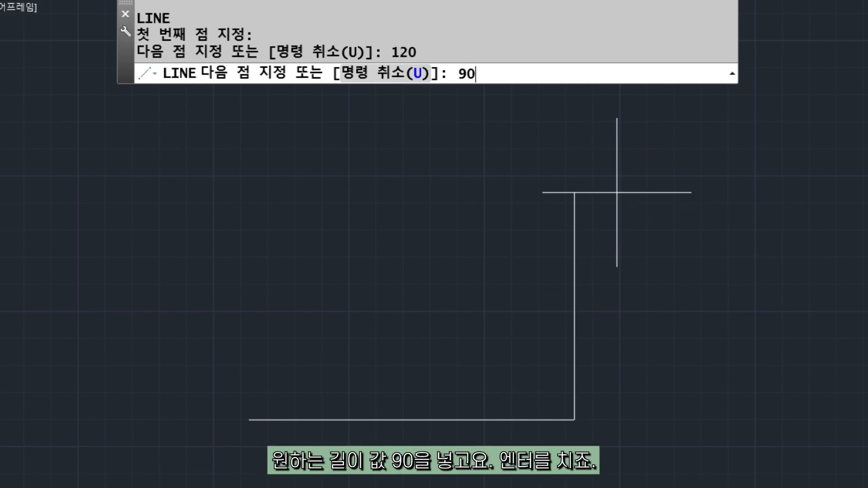
pyautogui.press('Return')
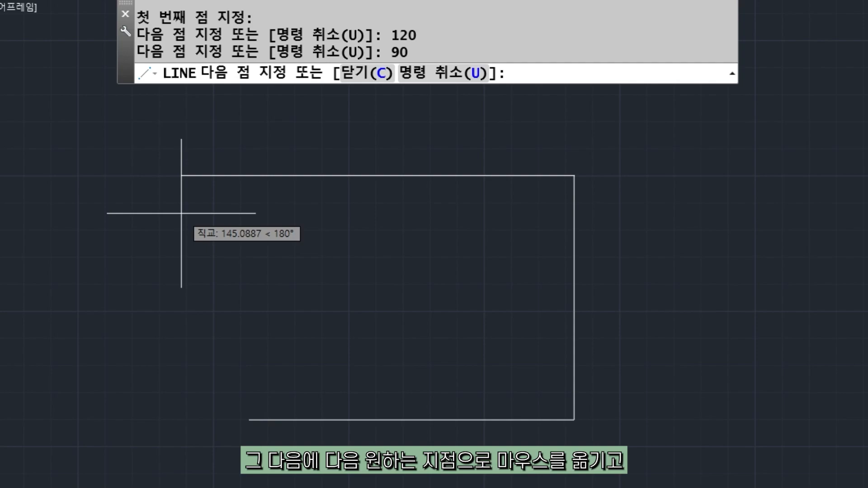
pyautogui.write('120')
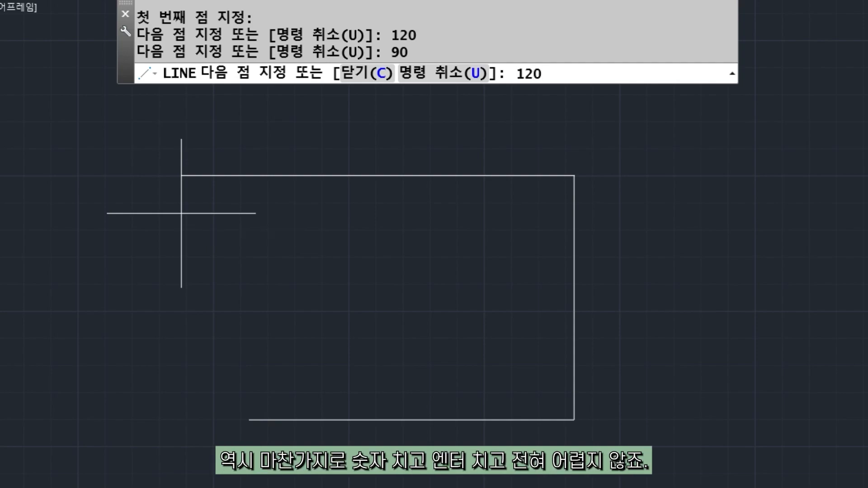
pyautogui.press('Return')
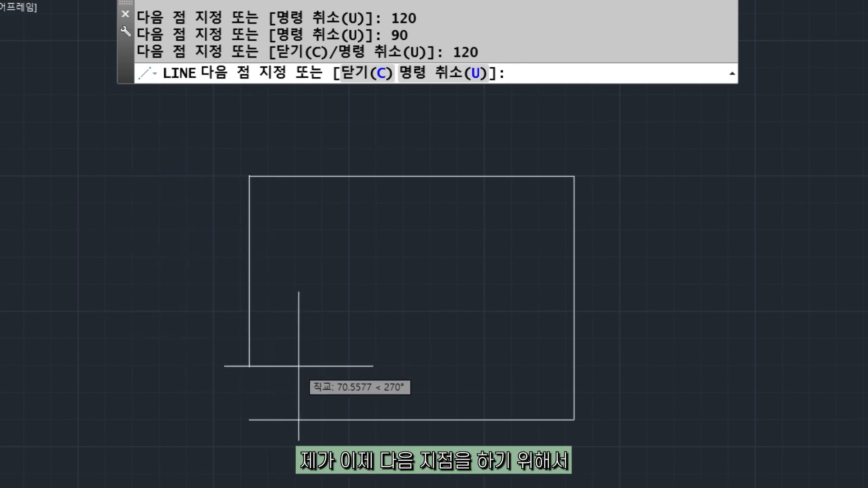
# Step: Draw a segment 90 down from the spiral's upper-left corner, and undo that segment within the LINE command
pyautogui.write('90')
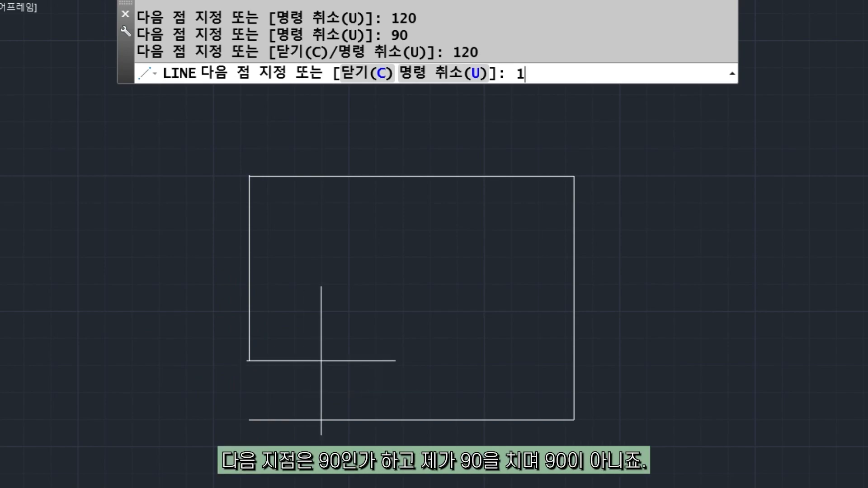
pyautogui.press('Return')
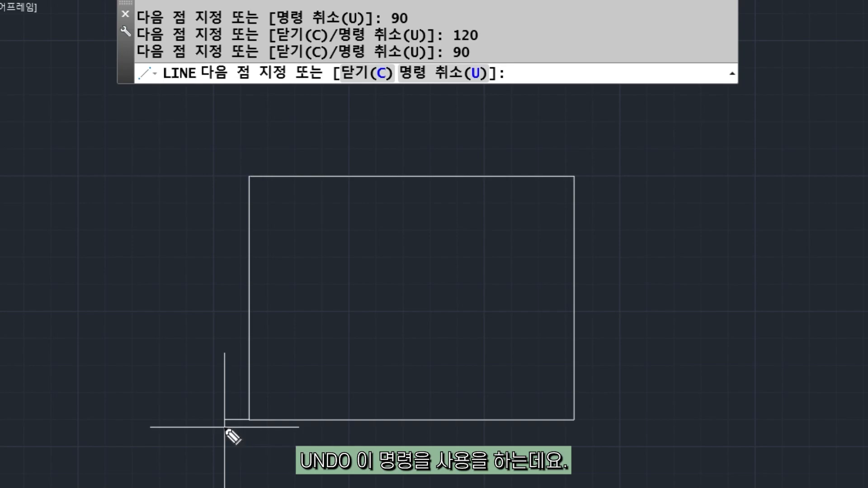
pyautogui.moveTo(399, 89); pyautogui.dragTo(482, 93)
pyautogui.moveTo(425, 82)
pyautogui.mouseDown()
pyautogui.moveTo(495, 82)
pyautogui.moveTo(473, 54)
pyautogui.mouseUp()
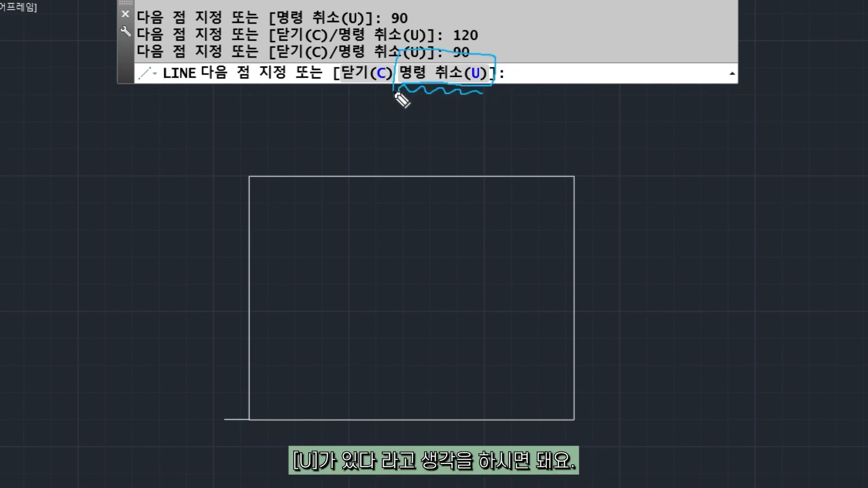
pyautogui.press('e')
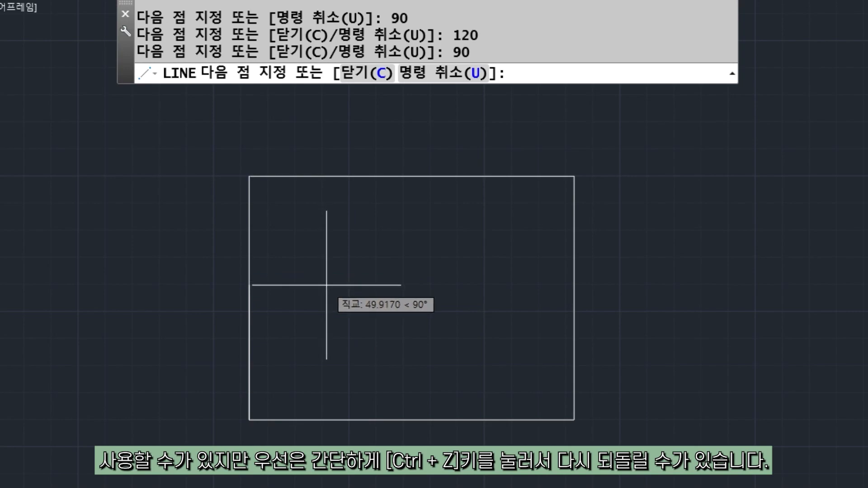
pyautogui.hotkey('ctrl', 'z')
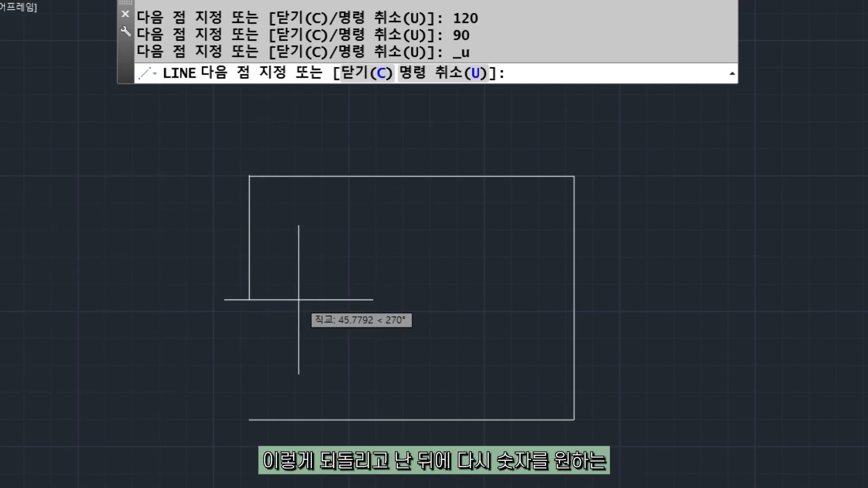
# Step: Continue the spiral from its upper-left corner with segments 85 down, 115 to the right and 80 up, and end the line
pyautogui.write('85')
pyautogui.press('Return')
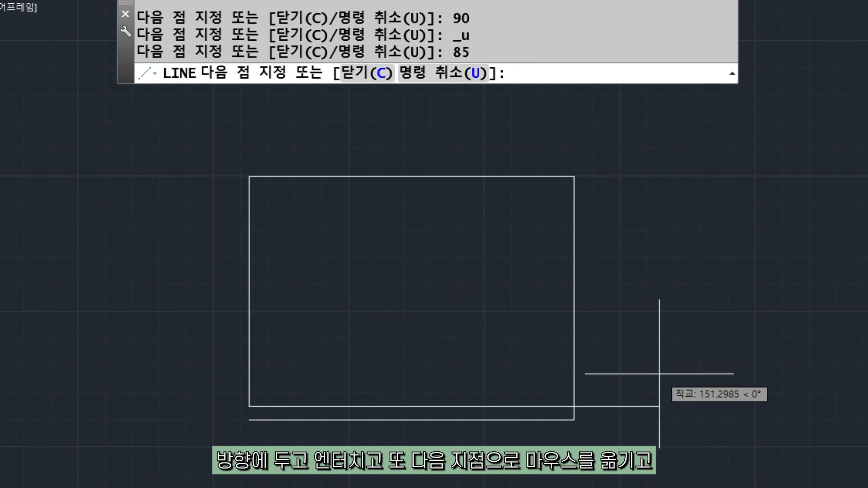
pyautogui.write('115')
pyautogui.press('Return')
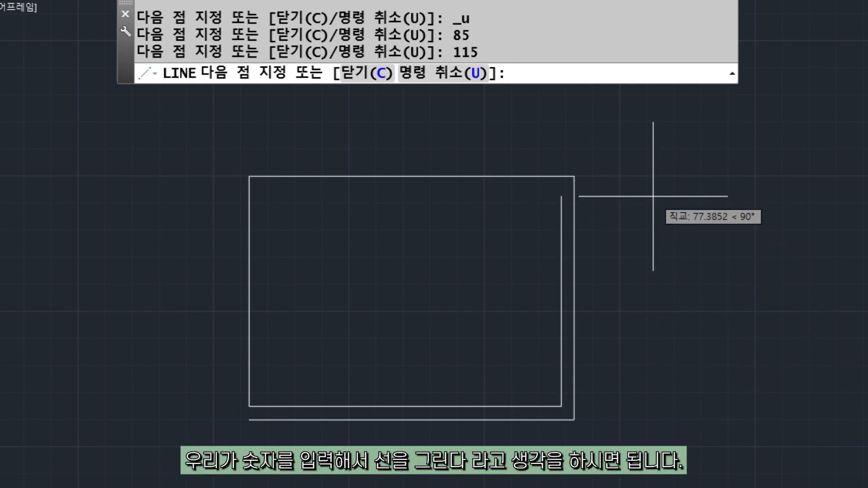
pyautogui.write('80')
pyautogui.press('Return')
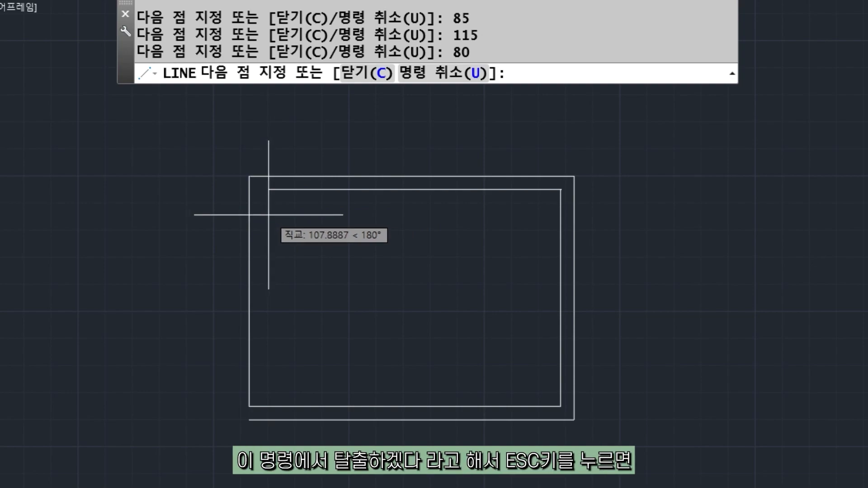
pyautogui.press('Escape')
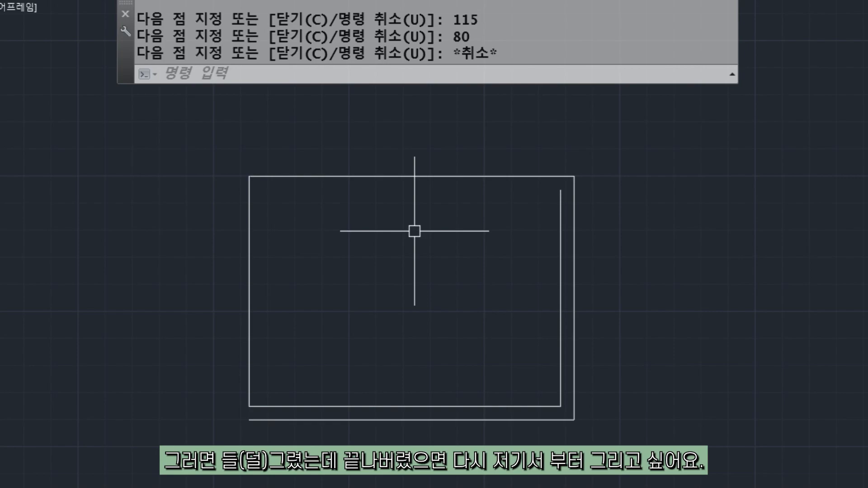
# Step: Restart LINE at the inner right segment's upper end, undo a mistaken 80 length, draw 110 to the left and end the command
pyautogui.write('L')
pyautogui.press('Return')
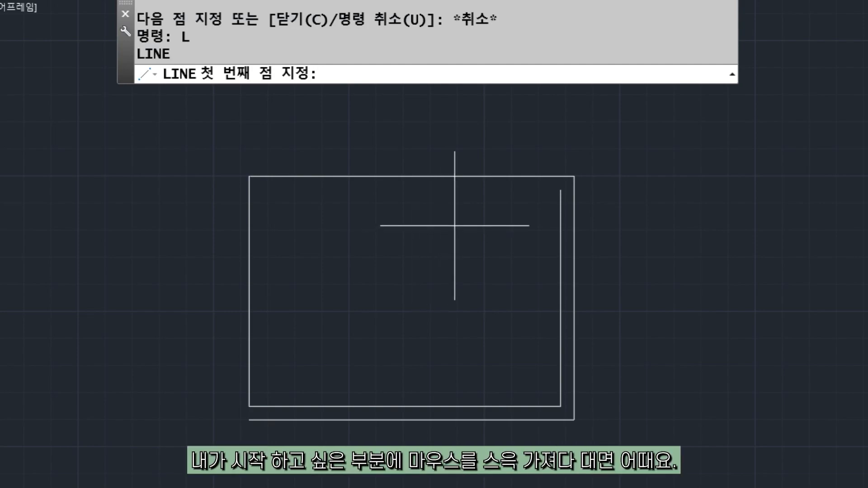
pyautogui.click(561, 190)
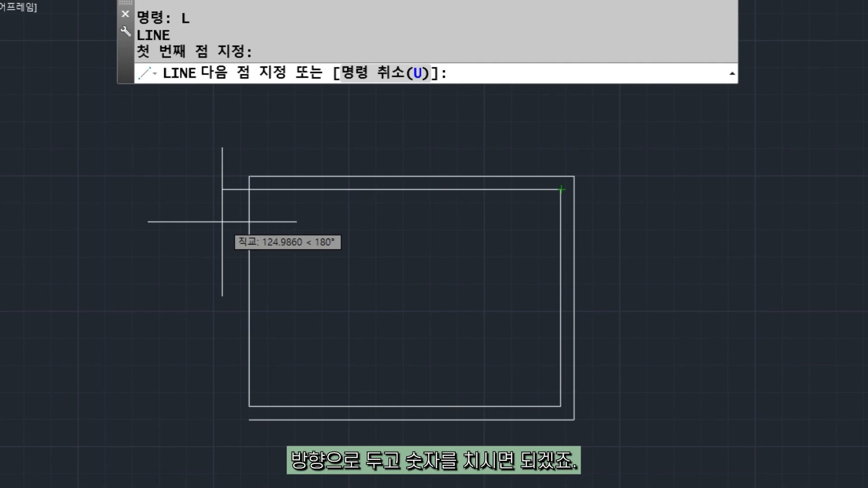
pyautogui.write('80')
pyautogui.press('Return')
pyautogui.write('u')
pyautogui.press('Return')
pyautogui.write('110')
pyautogui.press('Return')
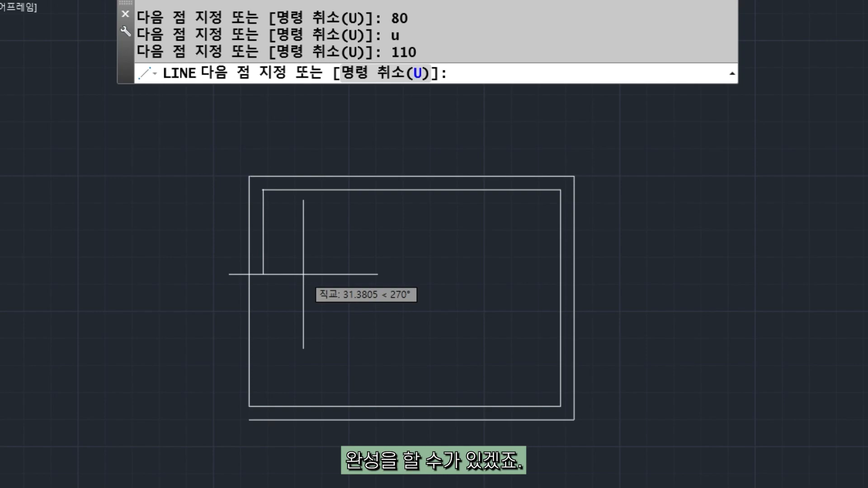
pyautogui.press('Escape')
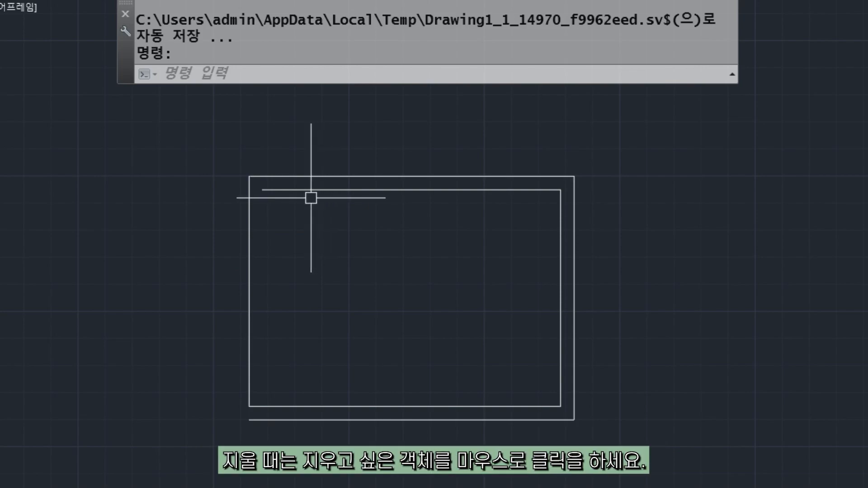
# Step: Erase the spiral's outer left vertical segment on its own, and erase all remaining segments with a window selection
pyautogui.click(249, 256)
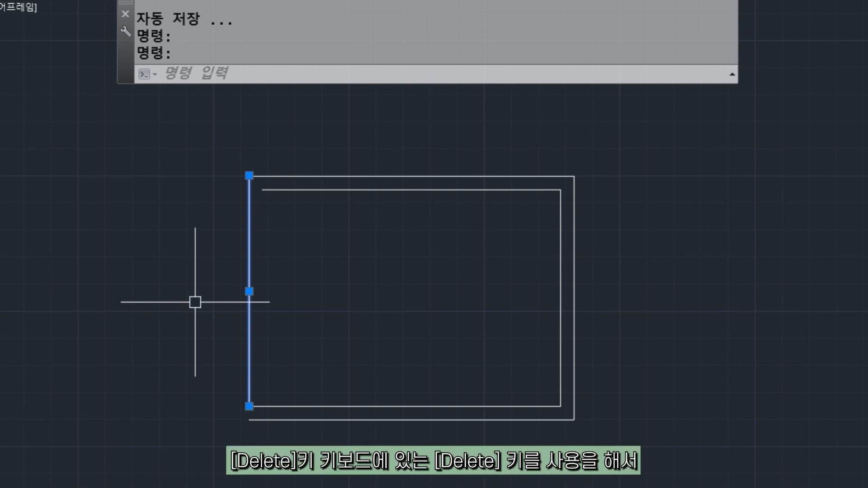
pyautogui.press('Delete')
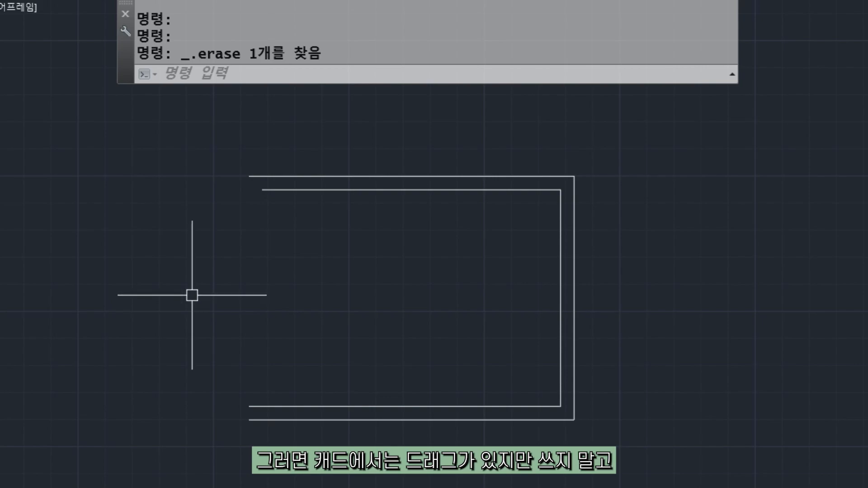
pyautogui.click(219, 150)
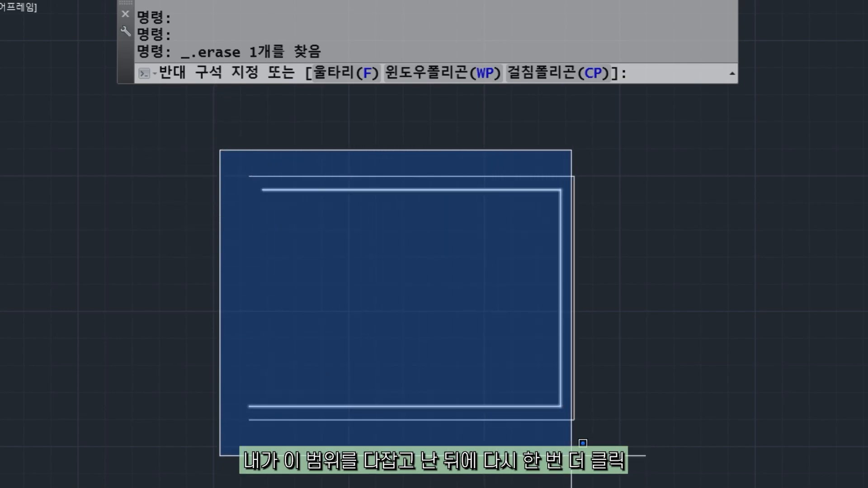
pyautogui.click(619, 449)
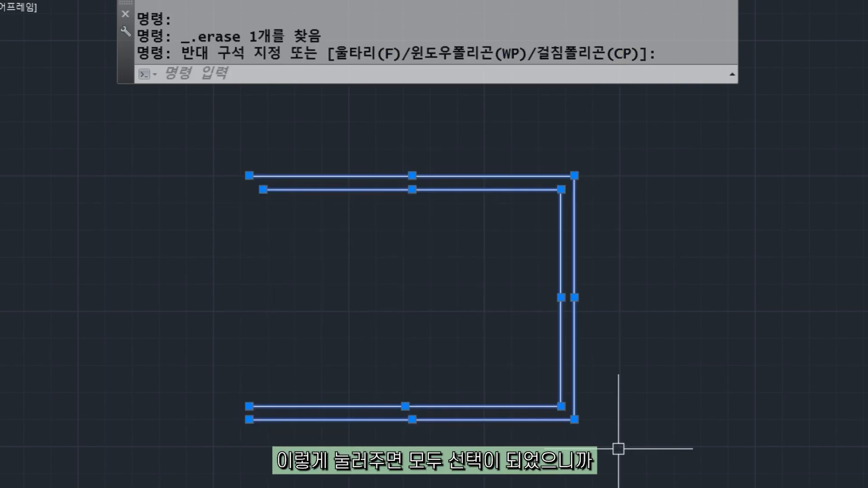
pyautogui.press('Delete')
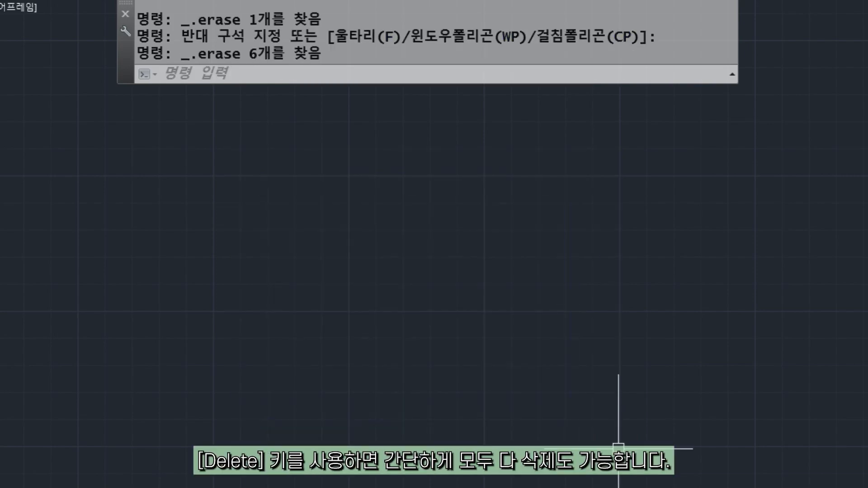